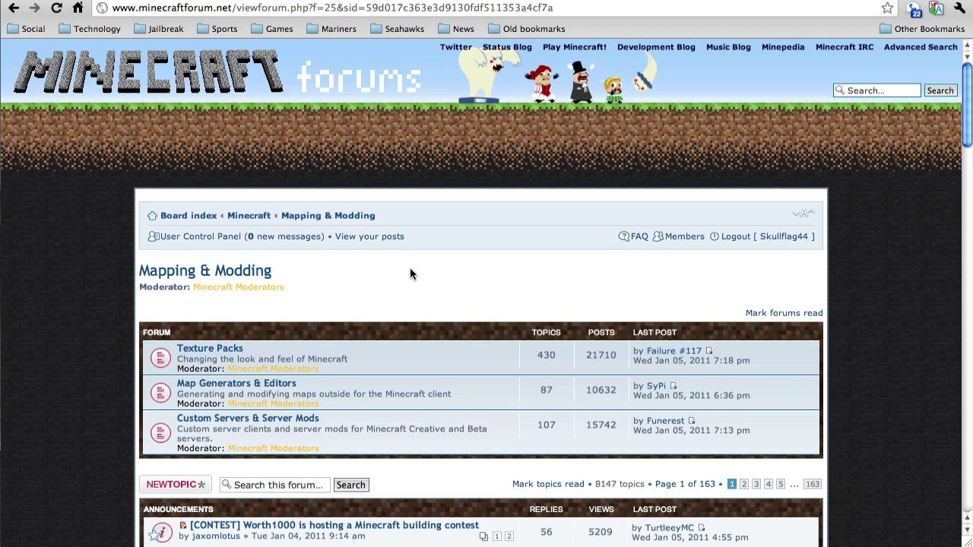
Leave Mapping & Modding and return to the Minecraft Forum home page
{"action": "scroll", "coordinate": [409, 277], "scroll_direction": "down", "scroll_amount": 2}
{"action": "scroll", "coordinate": [408, 276], "scroll_direction": "down", "scroll_amount": 5}
{"action": "scroll", "coordinate": [408, 277], "scroll_direction": "down", "scroll_amount": 3}
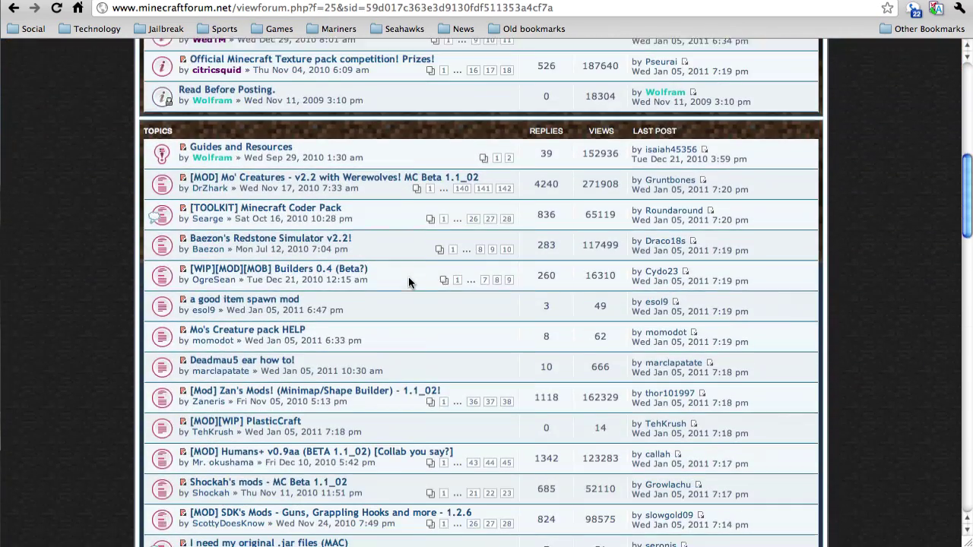
{"action": "scroll", "coordinate": [408, 282], "scroll_direction": "up", "scroll_amount": 1}
{"action": "scroll", "coordinate": [397, 267], "scroll_direction": "up", "scroll_amount": 3}
{"action": "scroll", "coordinate": [397, 266], "scroll_direction": "up", "scroll_amount": 6}
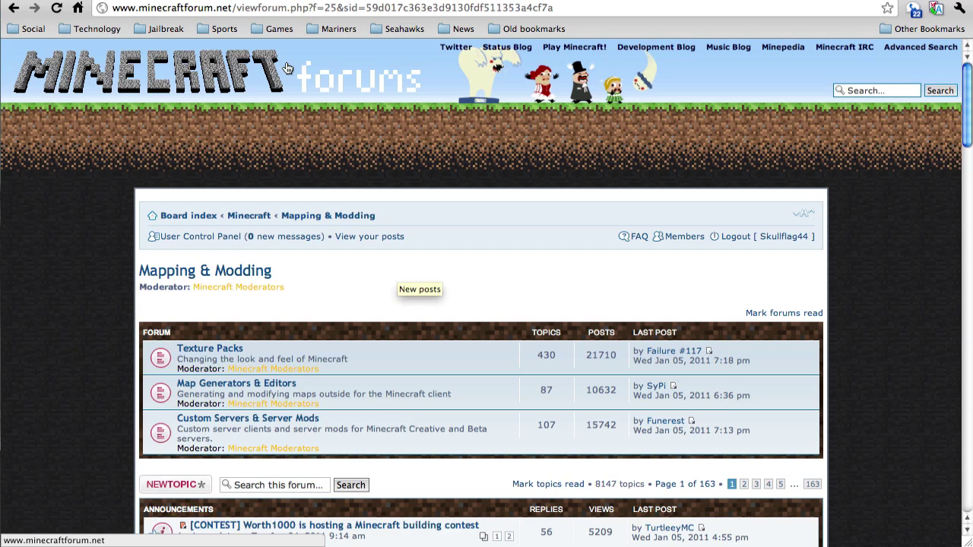
{"action": "left_click", "coordinate": [8, 64]}
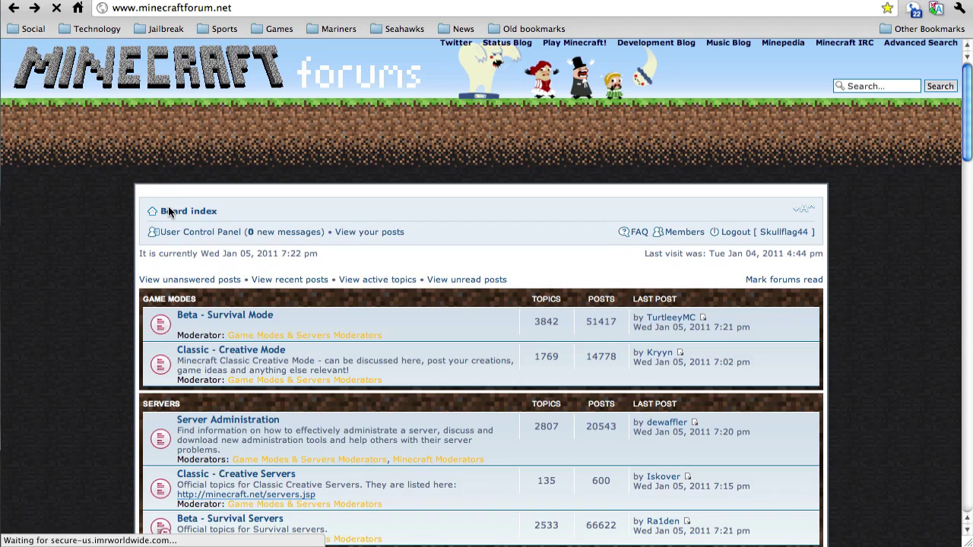
Scroll down the board index and open the Texture Packs subforum
{"action": "scroll", "coordinate": [188, 217], "scroll_direction": "down", "scroll_amount": 1}
{"action": "scroll", "coordinate": [192, 221], "scroll_direction": "down", "scroll_amount": 1}
{"action": "scroll", "coordinate": [192, 222], "scroll_direction": "down", "scroll_amount": 4}
{"action": "scroll", "coordinate": [192, 220], "scroll_direction": "down", "scroll_amount": 4}
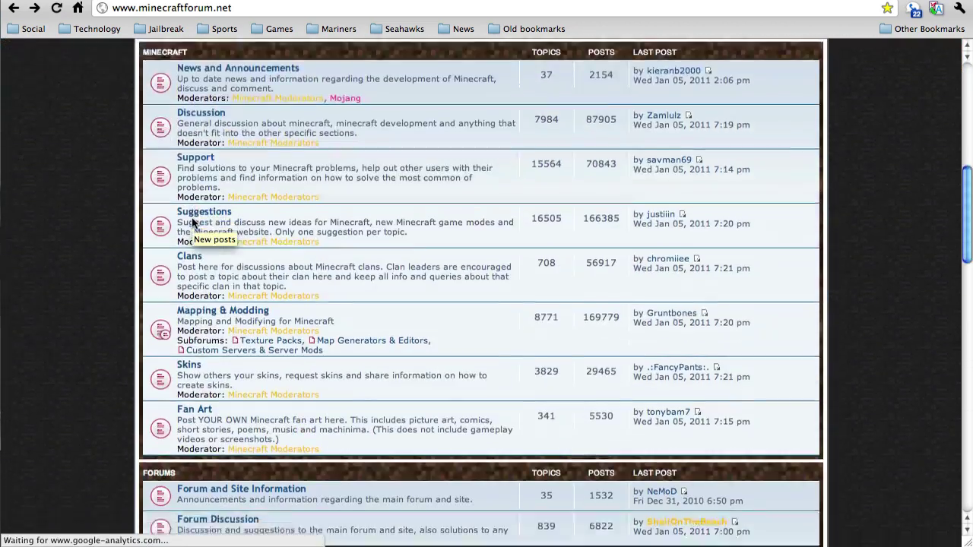
{"action": "scroll", "coordinate": [193, 220], "scroll_direction": "down", "scroll_amount": 2}
{"action": "scroll", "coordinate": [227, 279], "scroll_direction": "up", "scroll_amount": 4}
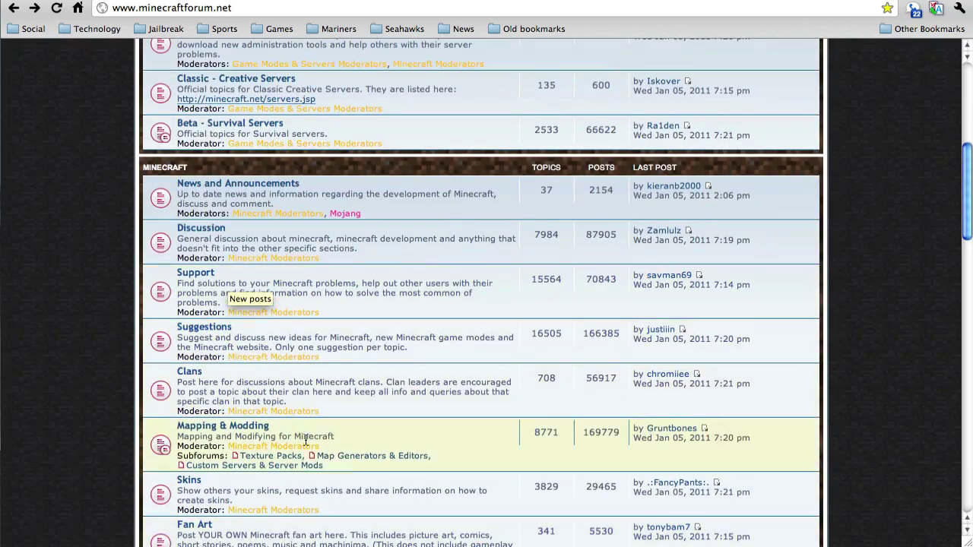
{"action": "left_click", "coordinate": [296, 460]}
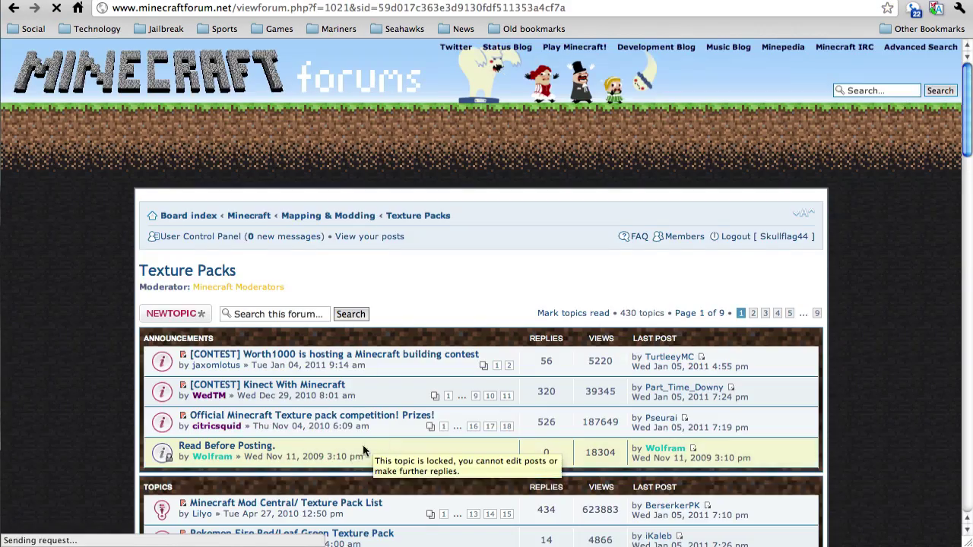
Scroll through the Texture Packs topic list
{"action": "scroll", "coordinate": [359, 448], "scroll_direction": "down", "scroll_amount": 1}
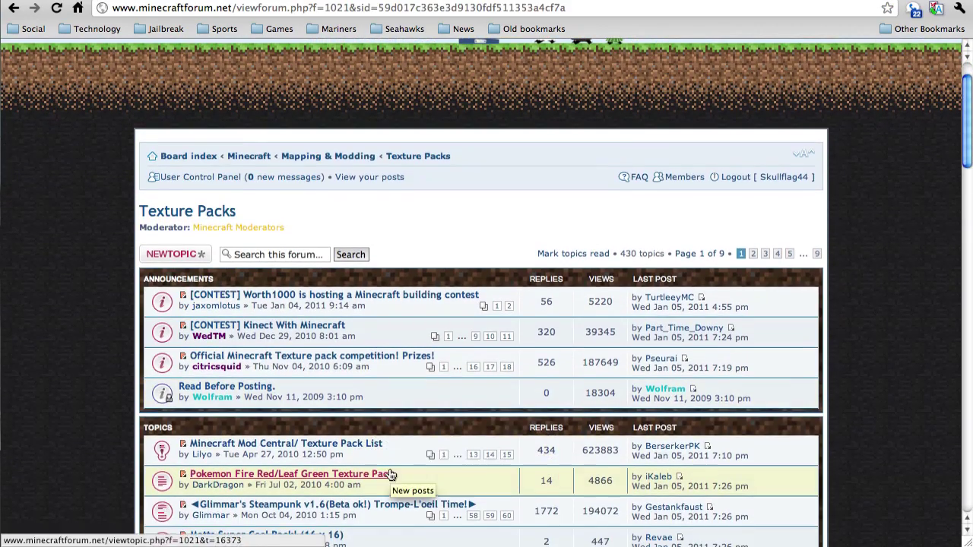
{"action": "scroll", "coordinate": [365, 453], "scroll_direction": "down", "scroll_amount": 1}
{"action": "scroll", "coordinate": [373, 453], "scroll_direction": "down", "scroll_amount": 1}
{"action": "scroll", "coordinate": [373, 454], "scroll_direction": "down", "scroll_amount": 2}
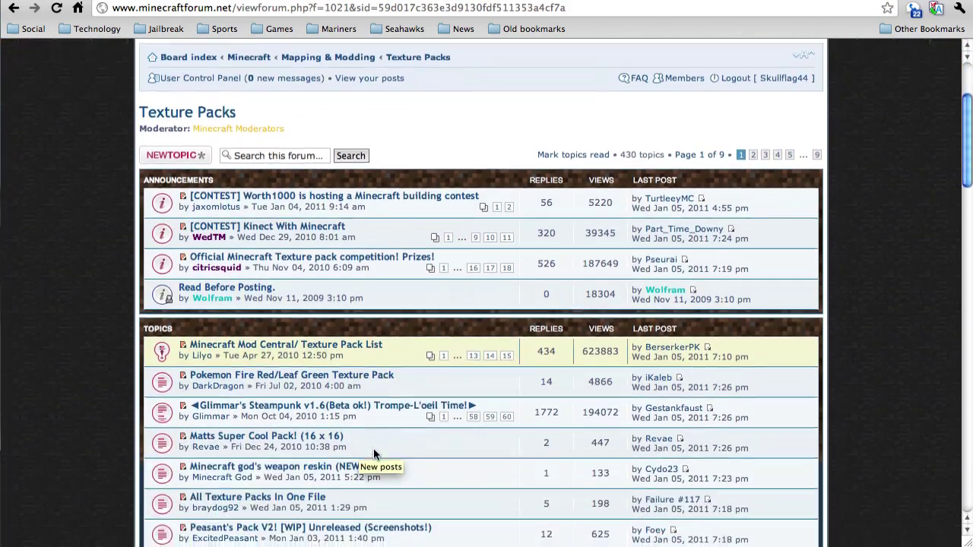
{"action": "scroll", "coordinate": [373, 454], "scroll_direction": "down", "scroll_amount": 3}
{"action": "scroll", "coordinate": [369, 458], "scroll_direction": "down", "scroll_amount": 1}
{"action": "scroll", "coordinate": [370, 458], "scroll_direction": "down", "scroll_amount": 1}
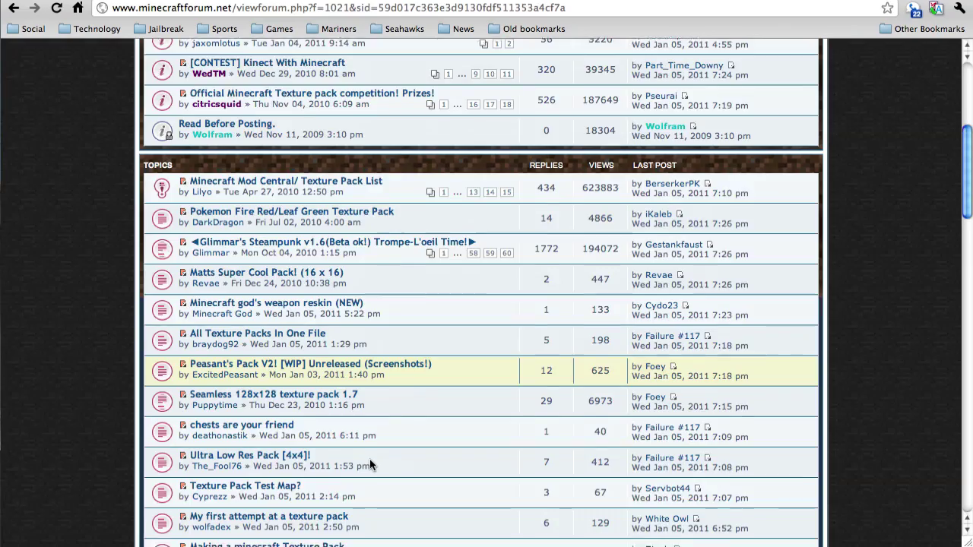
{"action": "scroll", "coordinate": [370, 458], "scroll_direction": "down", "scroll_amount": 2}
Open Nurio's SplotchBlock Texture Pack topic and scroll through its first post's screenshots
{"action": "left_click", "coordinate": [358, 497]}
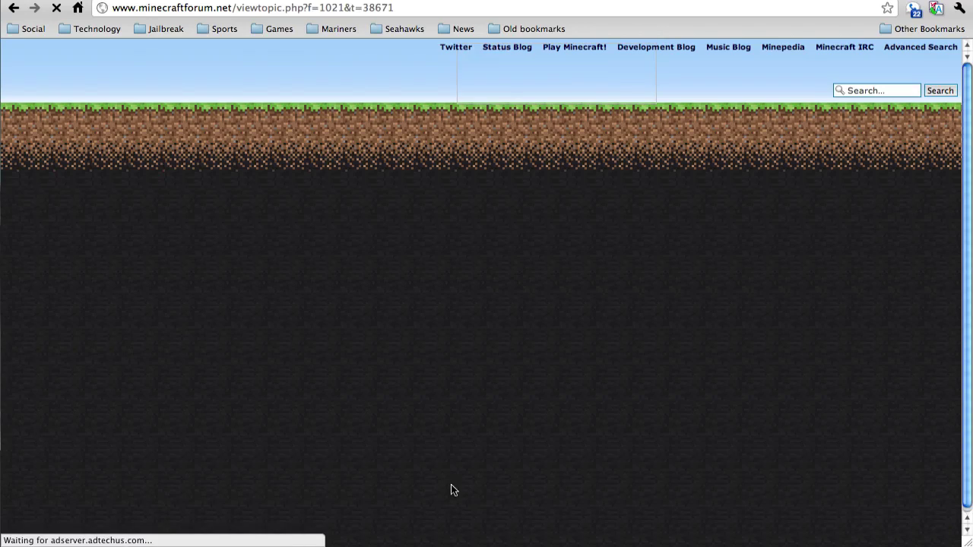
{"action": "scroll", "coordinate": [298, 226], "scroll_direction": "down", "scroll_amount": 5}
{"action": "scroll", "coordinate": [297, 226], "scroll_direction": "down", "scroll_amount": 1}
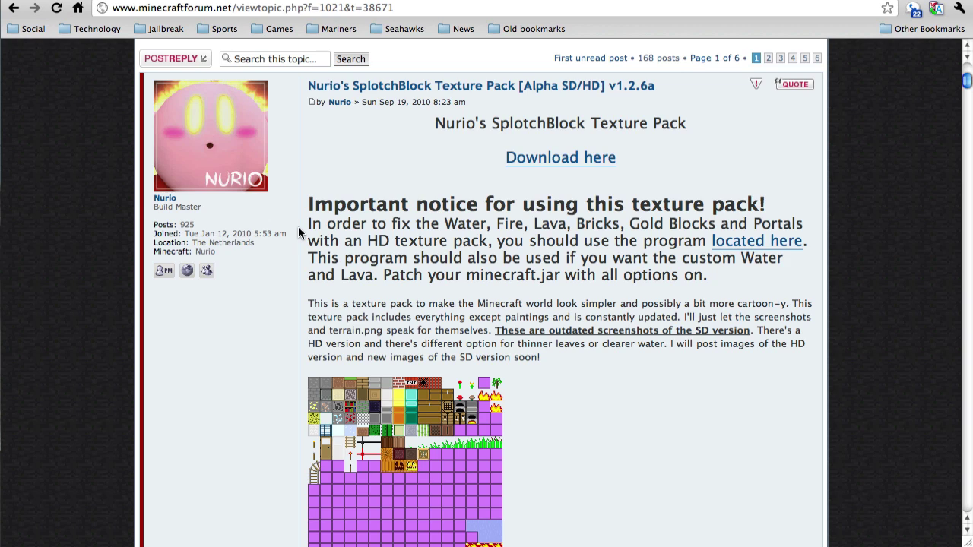
{"action": "scroll", "coordinate": [298, 227], "scroll_direction": "down", "scroll_amount": 3}
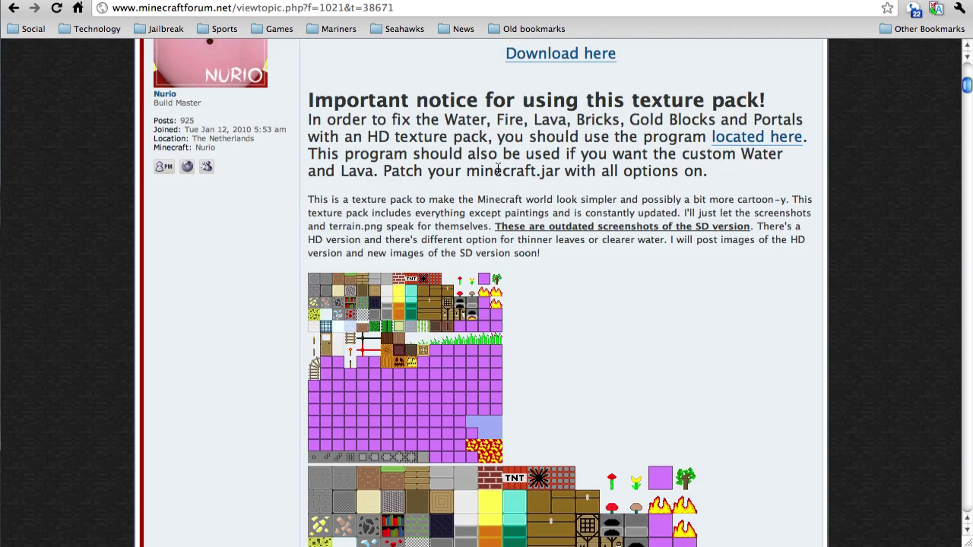
{"action": "scroll", "coordinate": [497, 168], "scroll_direction": "up", "scroll_amount": 6}
{"action": "scroll", "coordinate": [486, 173], "scroll_direction": "up", "scroll_amount": 2}
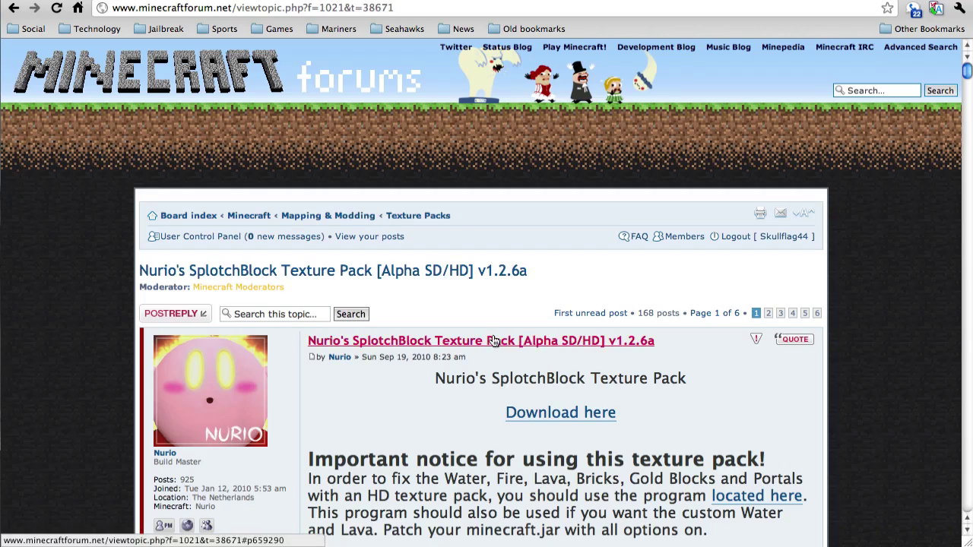
{"action": "scroll", "coordinate": [572, 361], "scroll_direction": "down", "scroll_amount": 10}
{"action": "scroll", "coordinate": [571, 361], "scroll_direction": "down", "scroll_amount": 2}
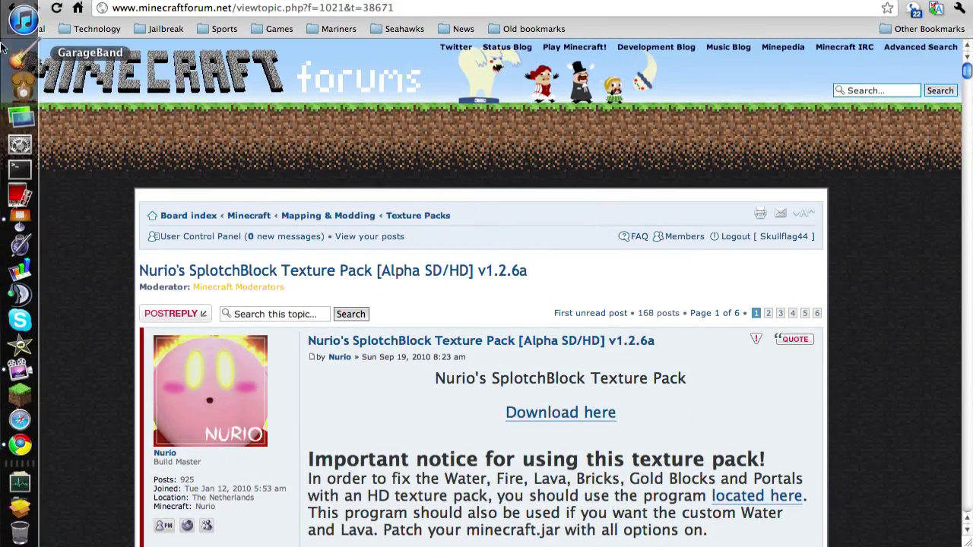
Launch Minecraft, apply FrendenTPV5 (1).zip under Mods and Texture Packs, then quit
{"action": "mouse_move", "coordinate": [20, 393]}
{"action": "left_click", "coordinate": [10, 372]}
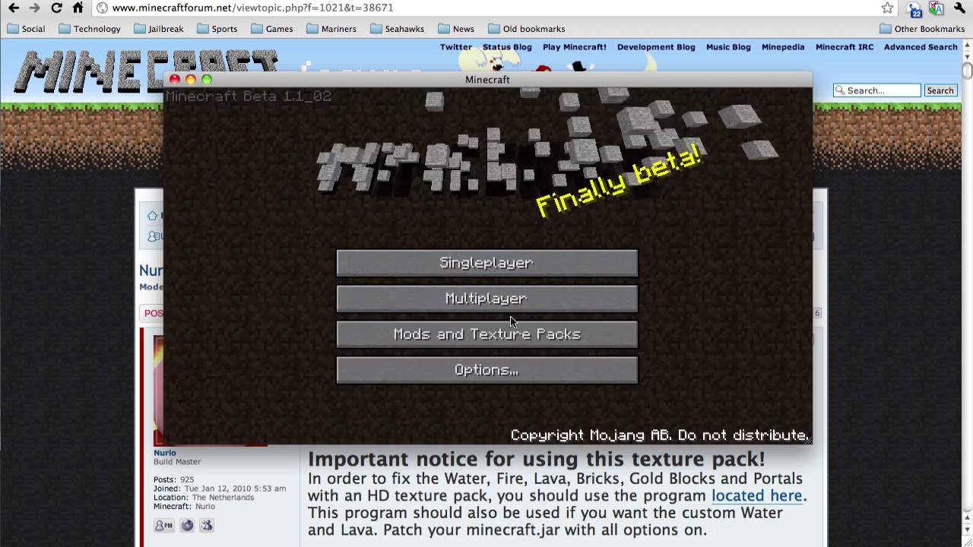
{"action": "left_click", "coordinate": [492, 331]}
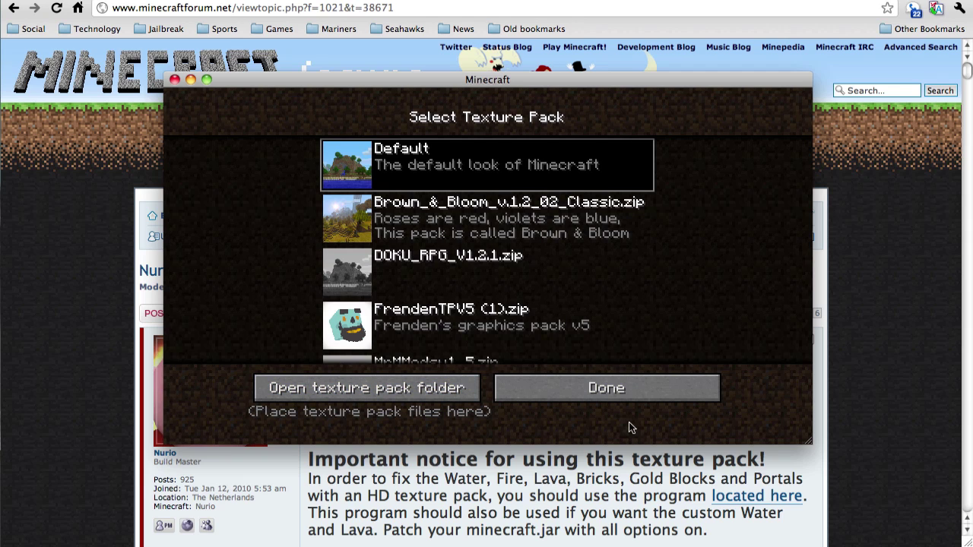
{"action": "left_click", "coordinate": [587, 334]}
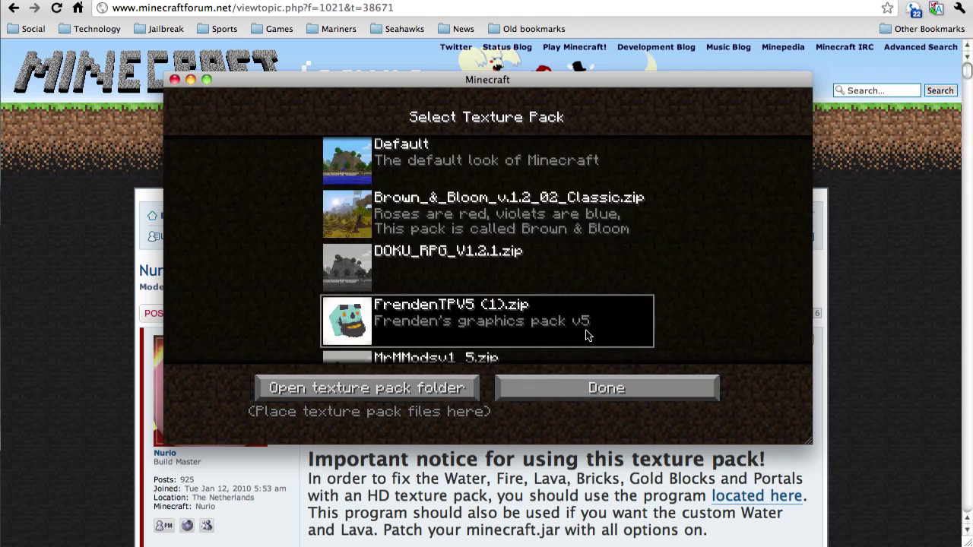
{"action": "mouse_move", "coordinate": [548, 274]}
{"action": "left_mouse_down"}
{"action": "mouse_move", "coordinate": [556, 112]}
{"action": "mouse_move", "coordinate": [562, 154]}
{"action": "mouse_move", "coordinate": [543, 96]}
{"action": "mouse_move", "coordinate": [553, 367]}
{"action": "left_mouse_up"}
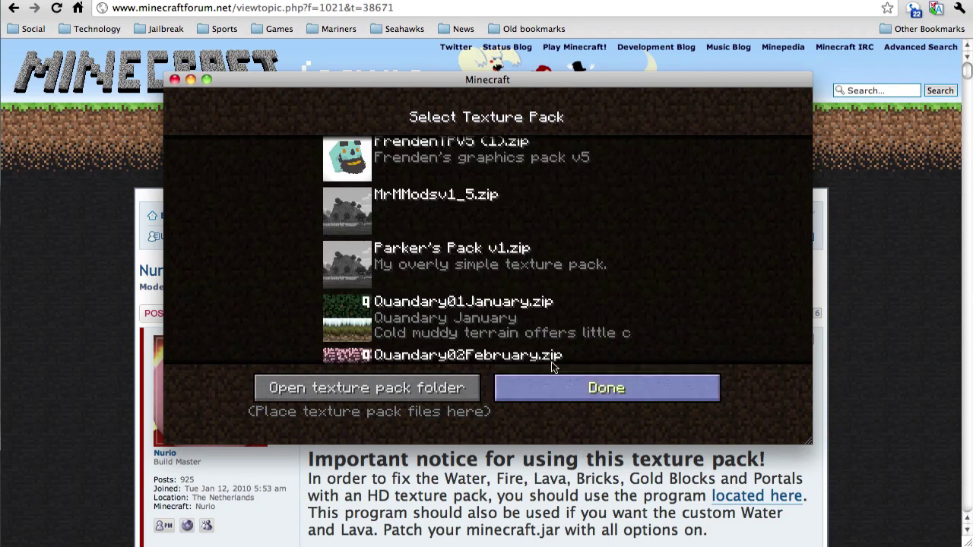
{"action": "left_click", "coordinate": [554, 391]}
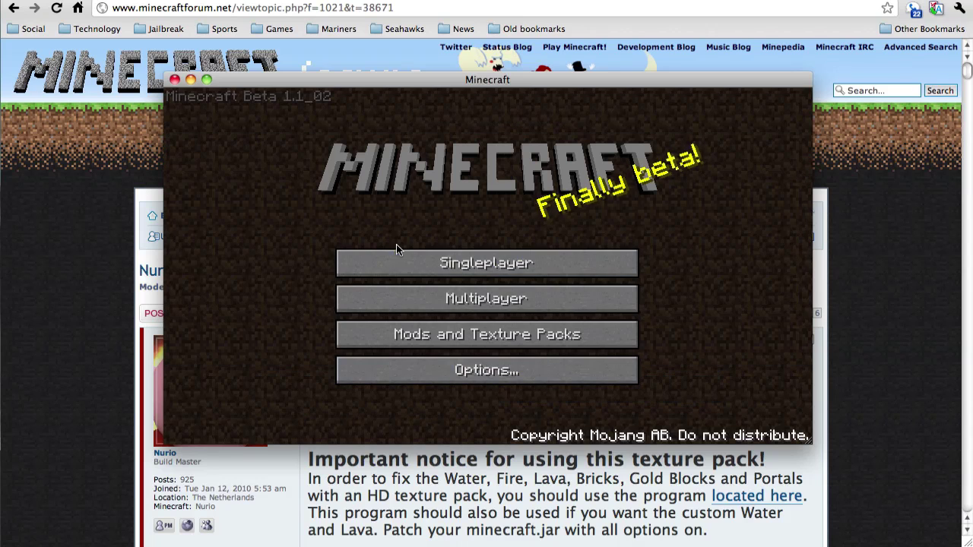
{"action": "key", "text": "super+q"}
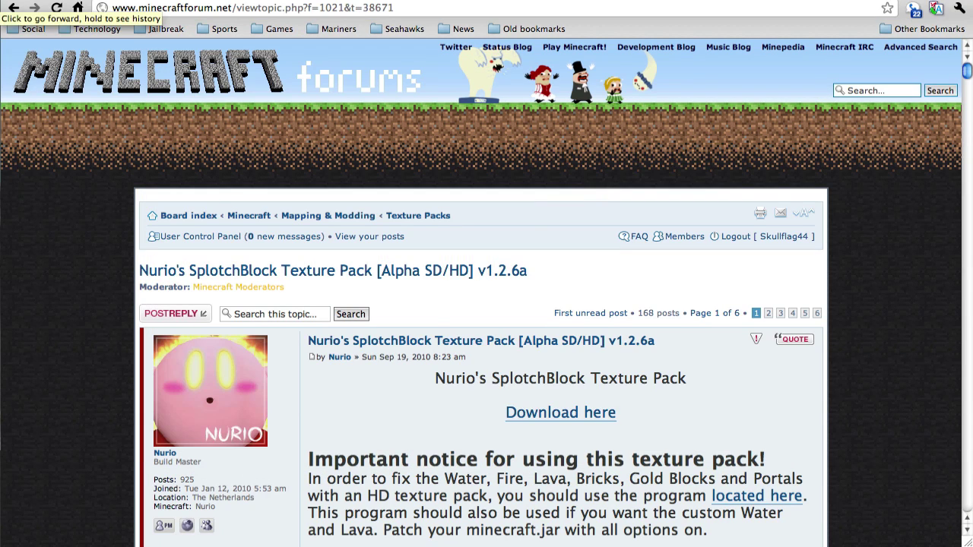
Open a Finder window on the home folder and expand Library
{"action": "left_click", "coordinate": [14, 38]}
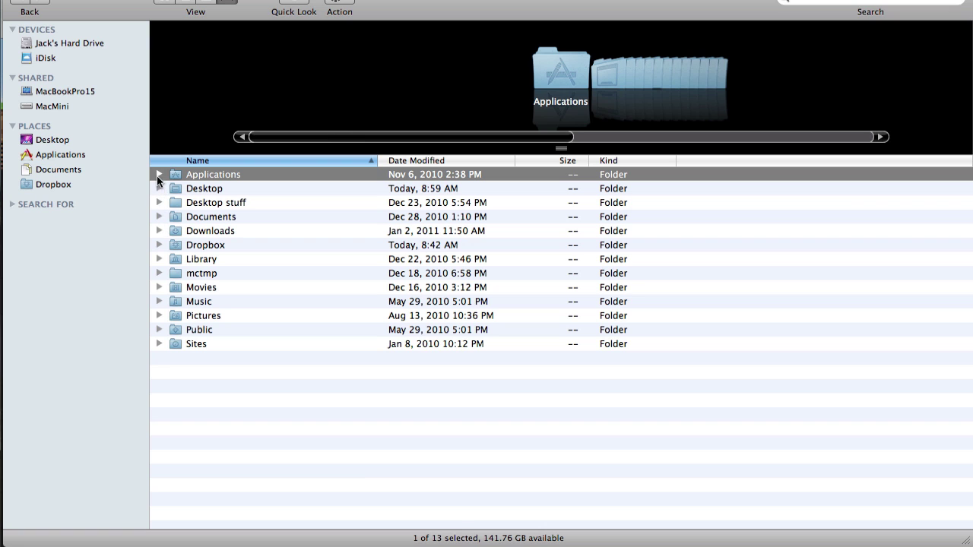
{"action": "left_click", "coordinate": [158, 259]}
{"action": "scroll", "coordinate": [192, 281], "scroll_direction": "down", "scroll_amount": 1}
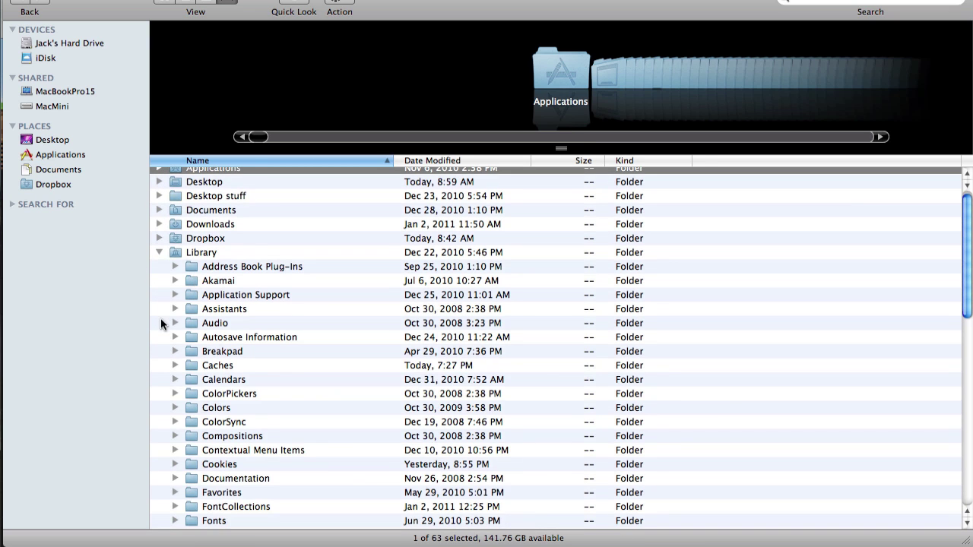
{"action": "scroll", "coordinate": [191, 323], "scroll_direction": "down", "scroll_amount": 2}
{"action": "scroll", "coordinate": [191, 323], "scroll_direction": "down", "scroll_amount": 2}
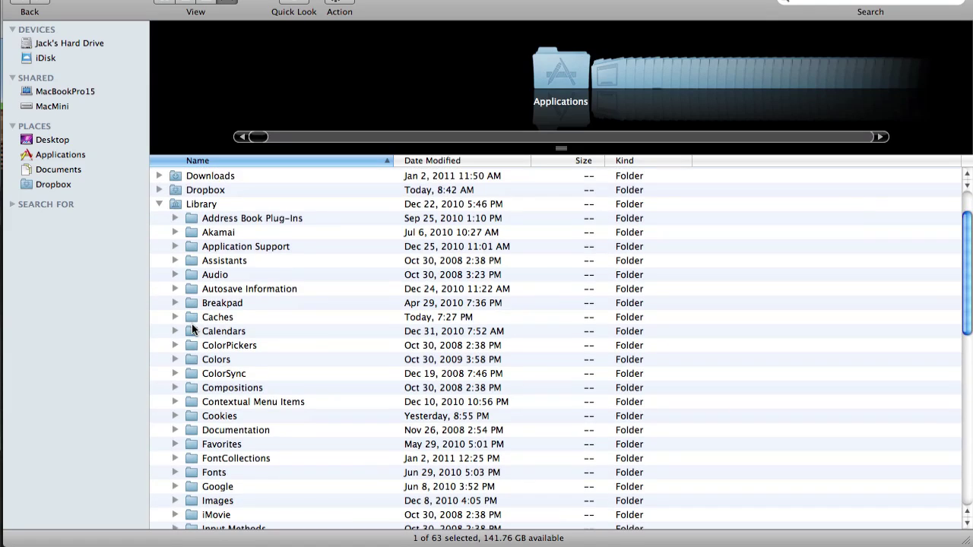
{"action": "scroll", "coordinate": [192, 322], "scroll_direction": "down", "scroll_amount": 2}
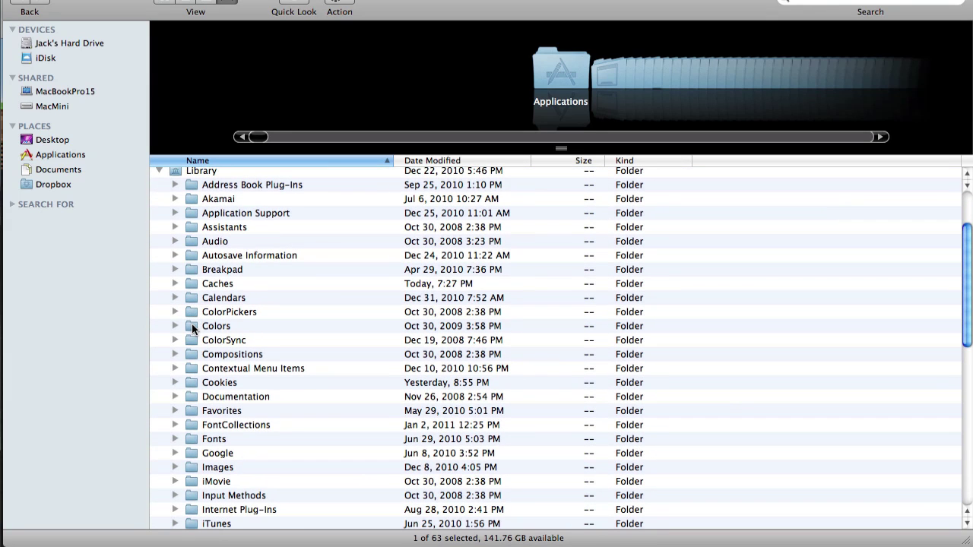
Expand Application Support and scroll down to the minecraft folder
{"action": "left_click", "coordinate": [174, 213]}
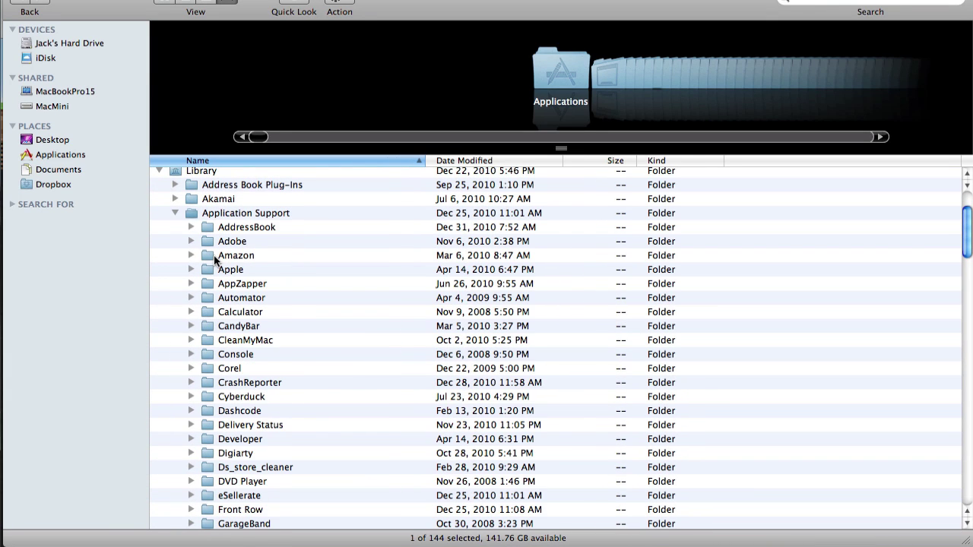
{"action": "scroll", "coordinate": [214, 255], "scroll_direction": "down", "scroll_amount": 1}
{"action": "scroll", "coordinate": [215, 257], "scroll_direction": "down", "scroll_amount": 1}
{"action": "scroll", "coordinate": [215, 260], "scroll_direction": "down", "scroll_amount": 2}
{"action": "scroll", "coordinate": [214, 260], "scroll_direction": "down", "scroll_amount": 3}
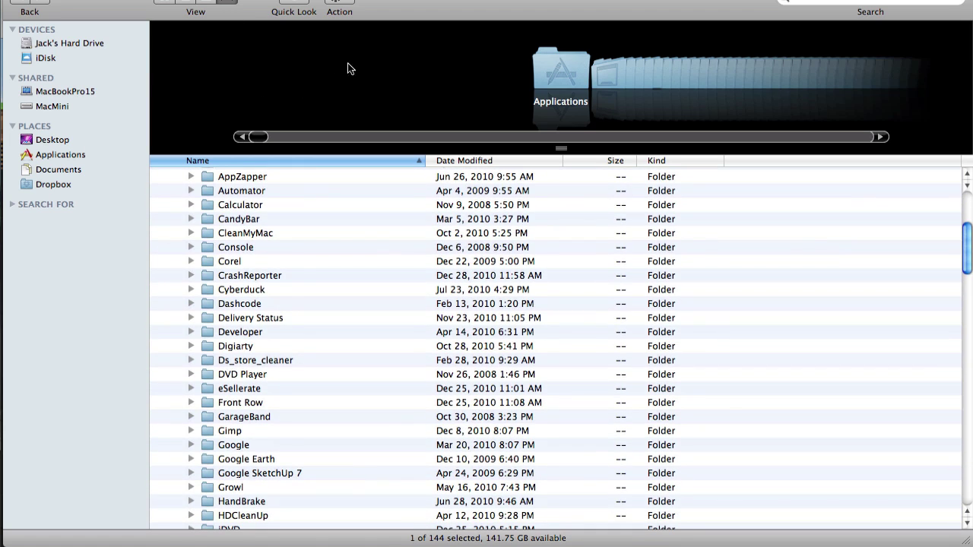
{"action": "scroll", "coordinate": [293, 276], "scroll_direction": "down", "scroll_amount": 6}
{"action": "scroll", "coordinate": [294, 276], "scroll_direction": "down", "scroll_amount": 2}
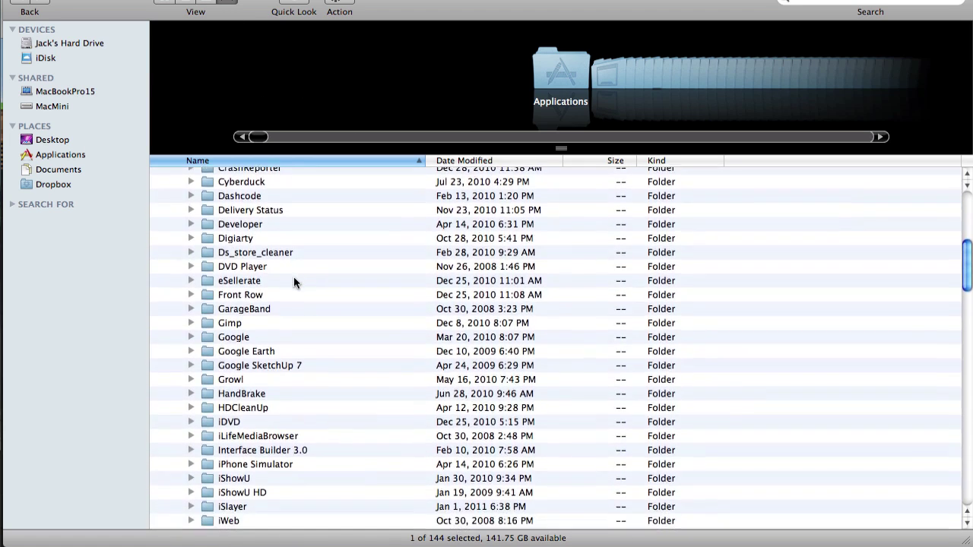
{"action": "scroll", "coordinate": [293, 276], "scroll_direction": "down", "scroll_amount": 4}
{"action": "scroll", "coordinate": [293, 276], "scroll_direction": "down", "scroll_amount": 6}
{"action": "scroll", "coordinate": [286, 319], "scroll_direction": "down", "scroll_amount": 1}
{"action": "scroll", "coordinate": [279, 368], "scroll_direction": "down", "scroll_amount": 1}
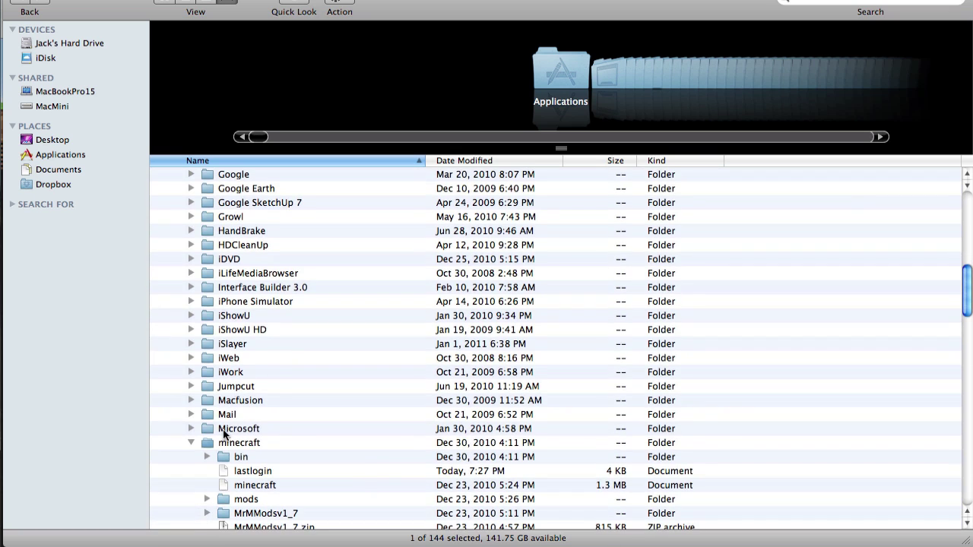
{"action": "scroll", "coordinate": [194, 417], "scroll_direction": "down", "scroll_amount": 1}
Collapse and re-expand the minecraft folder so its contents, including texturepacks, show
{"action": "left_click", "coordinate": [190, 420]}
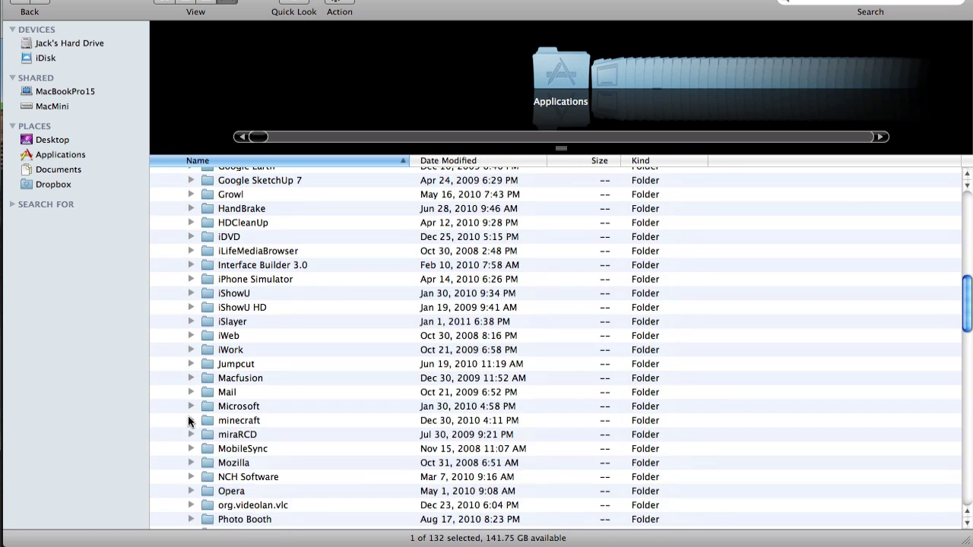
{"action": "scroll", "coordinate": [189, 414], "scroll_direction": "down", "scroll_amount": 1}
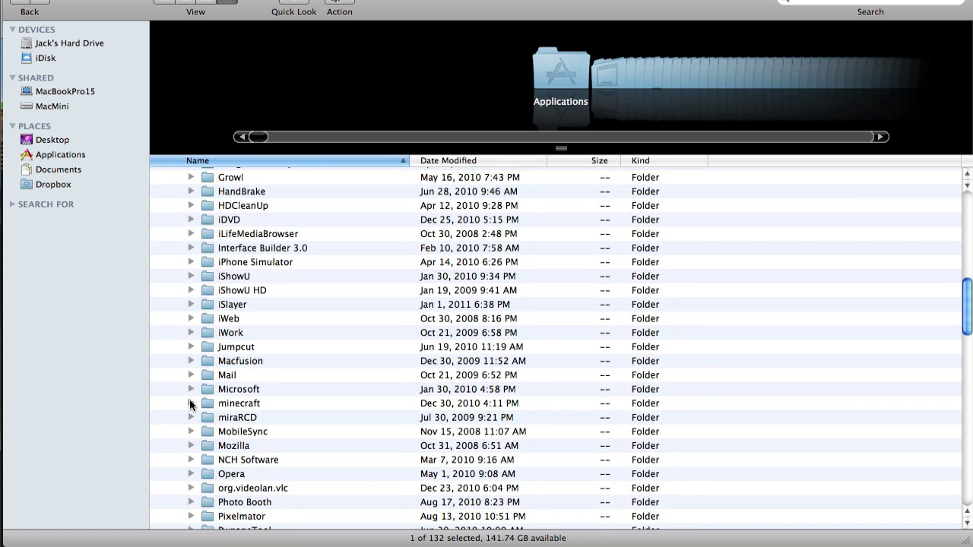
{"action": "left_click", "coordinate": [190, 403]}
{"action": "scroll", "coordinate": [217, 395], "scroll_direction": "down", "scroll_amount": 3}
{"action": "scroll", "coordinate": [215, 401], "scroll_direction": "down", "scroll_amount": 3}
{"action": "scroll", "coordinate": [215, 400], "scroll_direction": "down", "scroll_amount": 1}
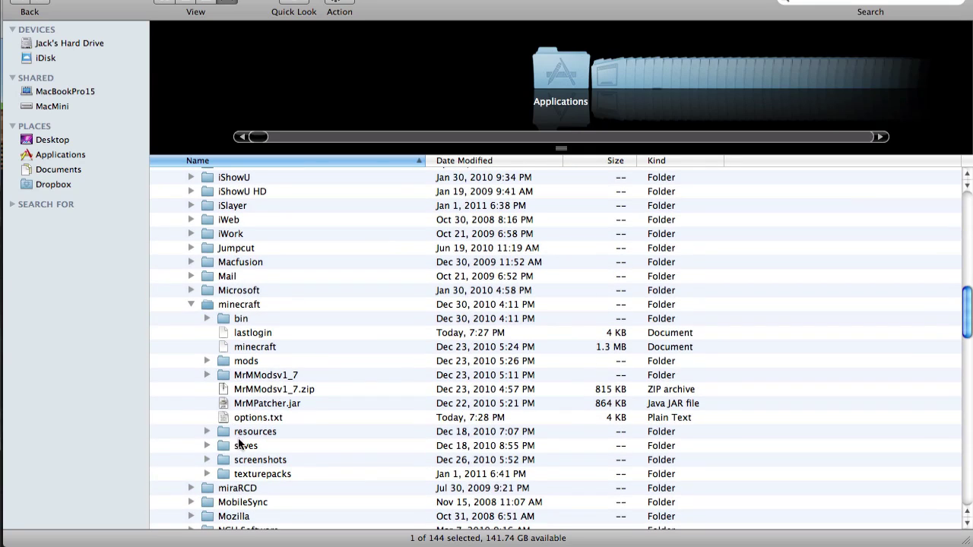
Select the texturepacks folder and expand it to list its archives
{"action": "left_click", "coordinate": [259, 472]}
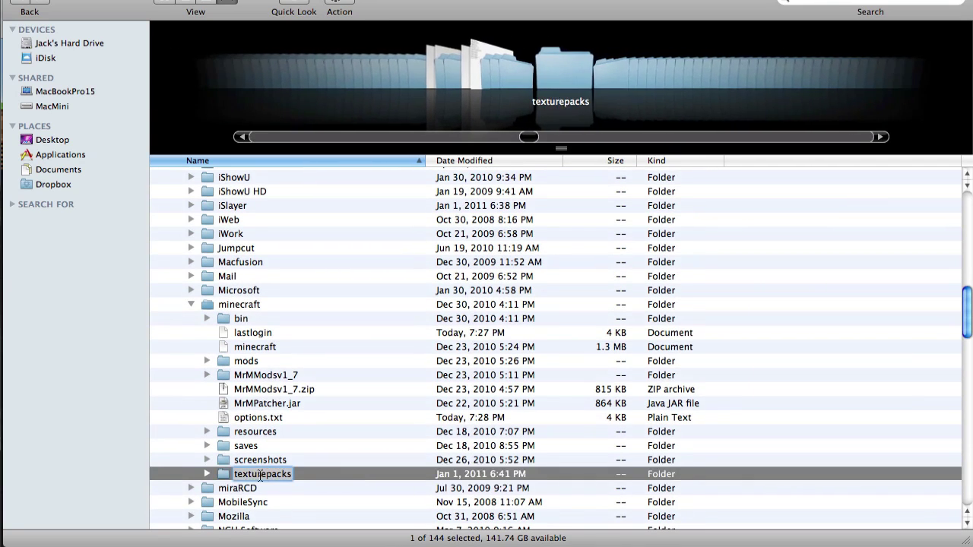
{"action": "left_click", "coordinate": [202, 472]}
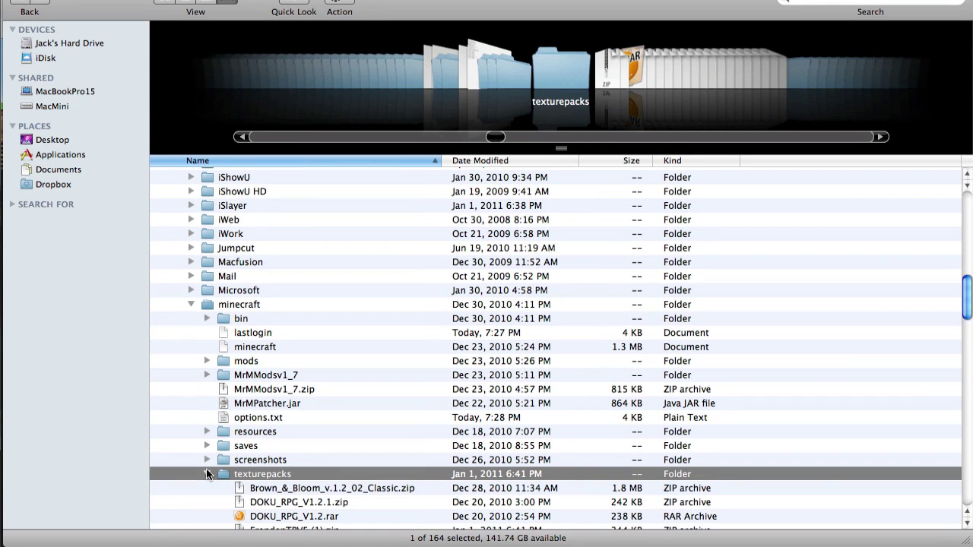
{"action": "scroll", "coordinate": [207, 471], "scroll_direction": "down", "scroll_amount": 1}
{"action": "scroll", "coordinate": [221, 464], "scroll_direction": "down", "scroll_amount": 3}
{"action": "scroll", "coordinate": [260, 444], "scroll_direction": "down", "scroll_amount": 3}
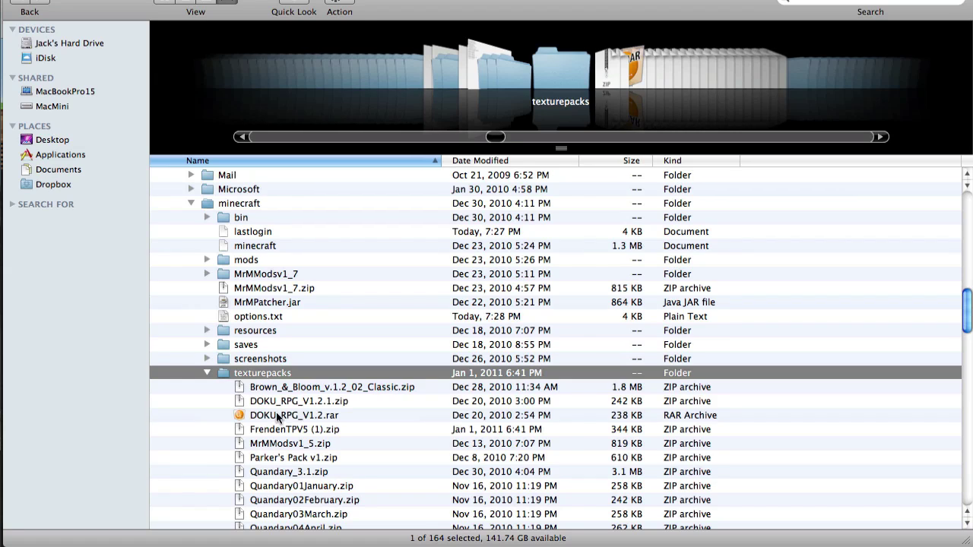
Select DOKU_RPG_V1.2.rar and scroll through the texture pack archives
{"action": "left_click", "coordinate": [277, 415]}
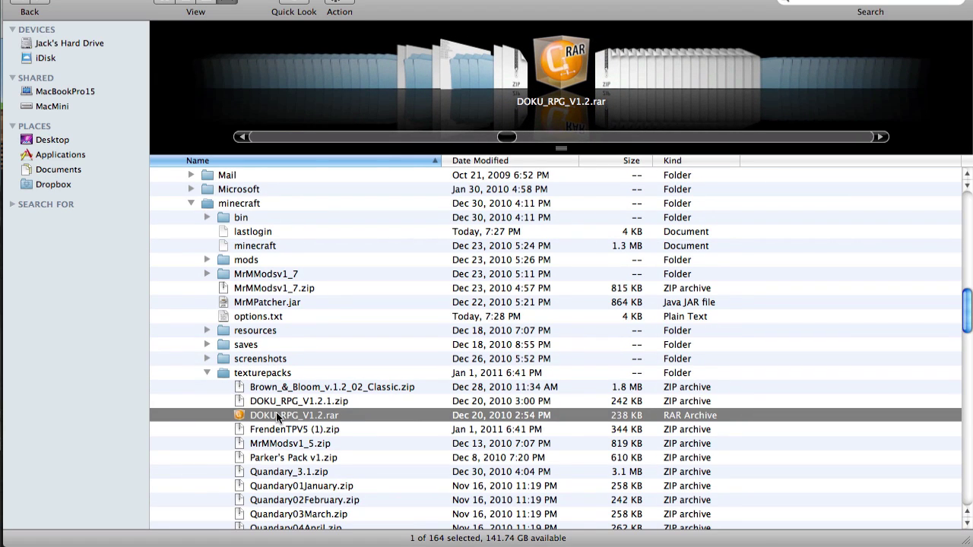
{"action": "scroll", "coordinate": [276, 412], "scroll_direction": "down", "scroll_amount": 1}
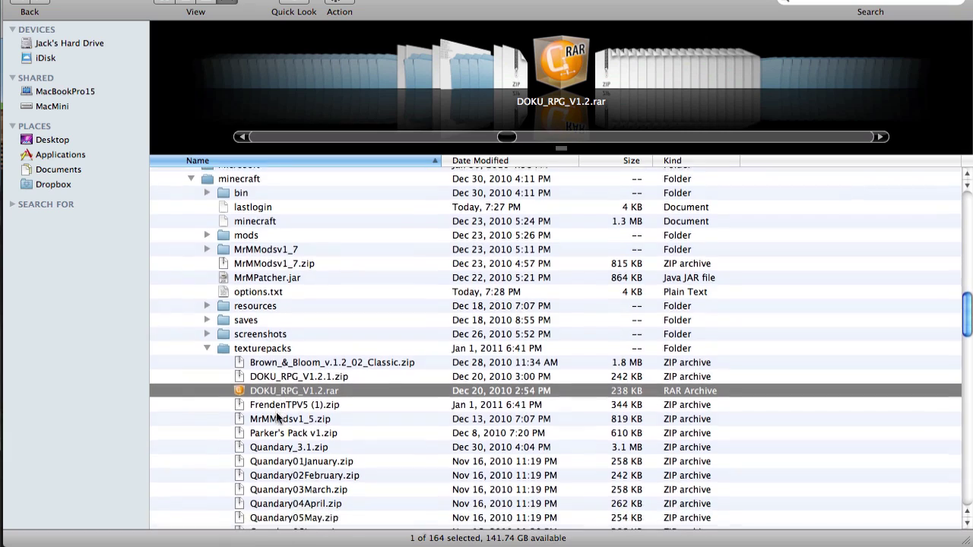
{"action": "scroll", "coordinate": [276, 412], "scroll_direction": "down", "scroll_amount": 3}
{"action": "scroll", "coordinate": [277, 417], "scroll_direction": "down", "scroll_amount": 1}
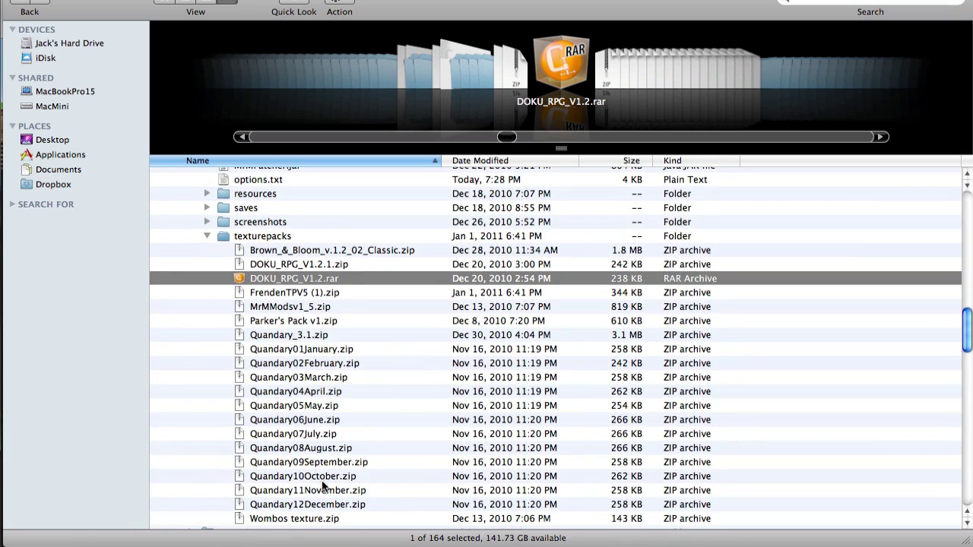
{"action": "scroll", "coordinate": [320, 467], "scroll_direction": "down", "scroll_amount": 1}
{"action": "scroll", "coordinate": [318, 486], "scroll_direction": "up", "scroll_amount": 3}
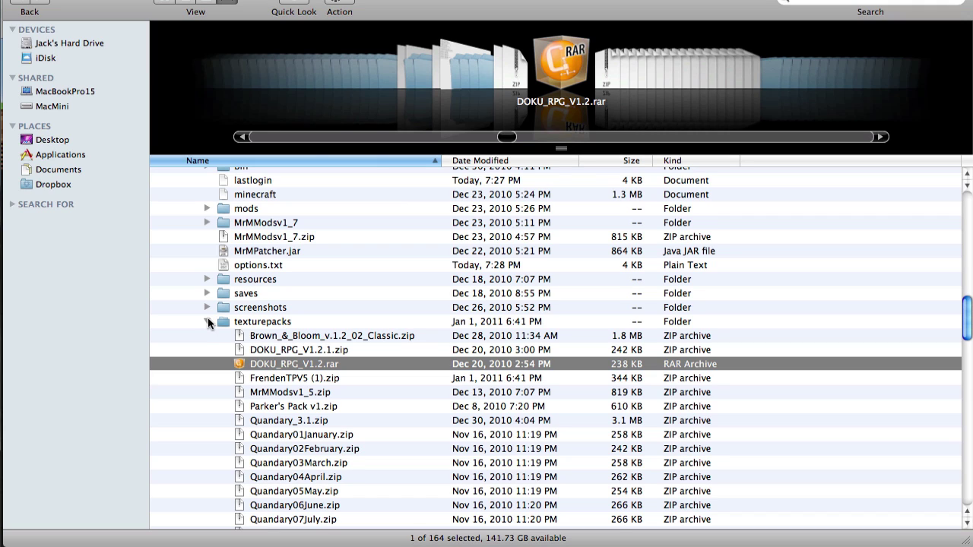
Select texturepacks, collapse it to hide its archives, and scroll back up
{"action": "left_click", "coordinate": [283, 321]}
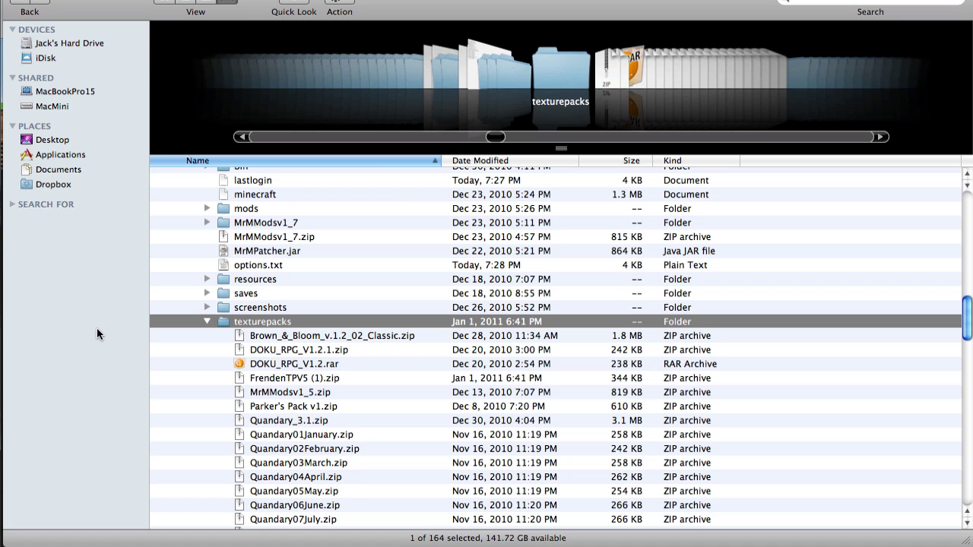
{"action": "scroll", "coordinate": [252, 323], "scroll_direction": "up", "scroll_amount": 1}
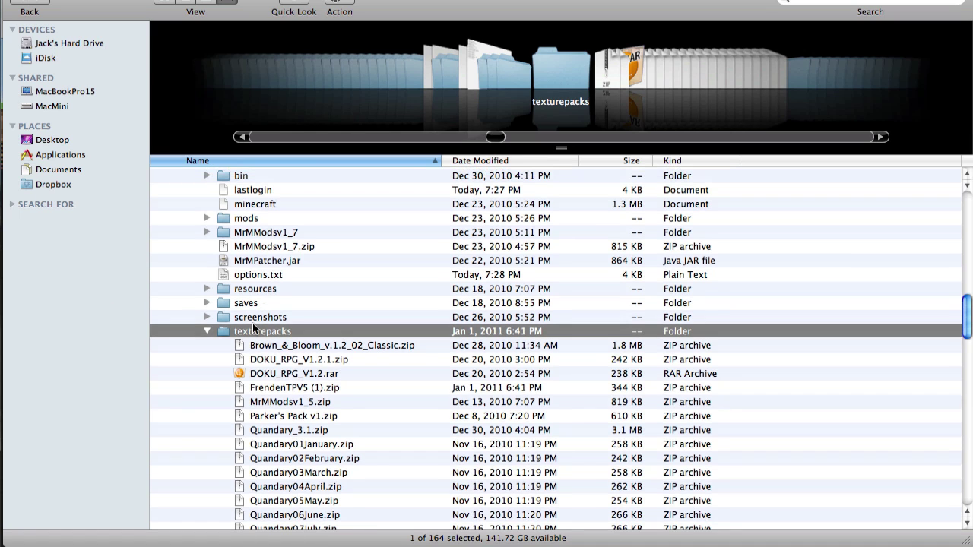
{"action": "left_click", "coordinate": [208, 330]}
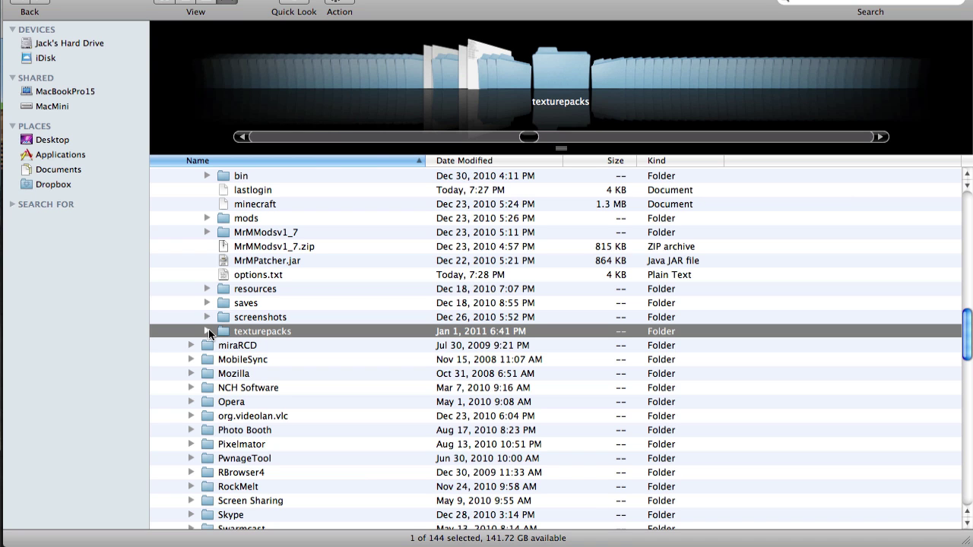
{"action": "scroll", "coordinate": [208, 329], "scroll_direction": "up", "scroll_amount": 3}
{"action": "scroll", "coordinate": [209, 329], "scroll_direction": "up", "scroll_amount": 2}
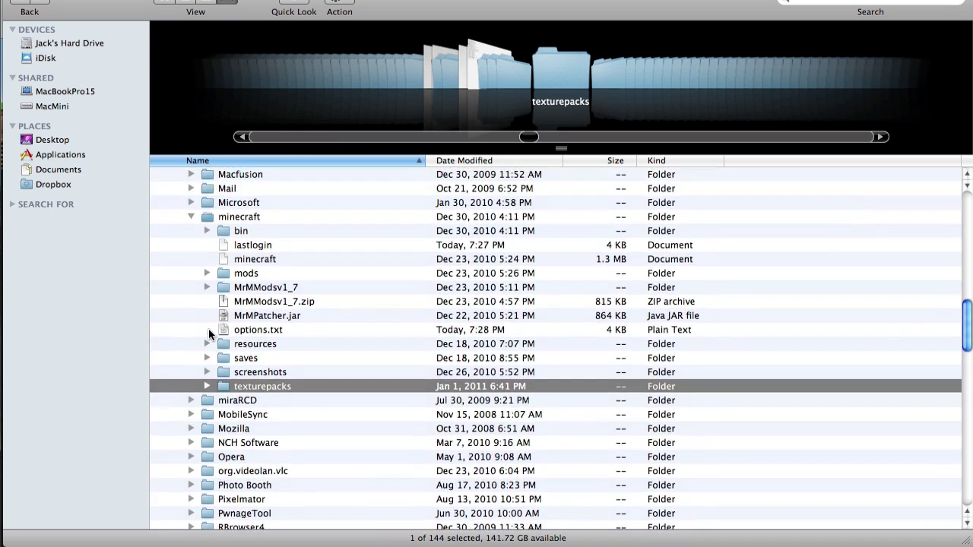
{"action": "scroll", "coordinate": [208, 329], "scroll_direction": "up", "scroll_amount": 5}
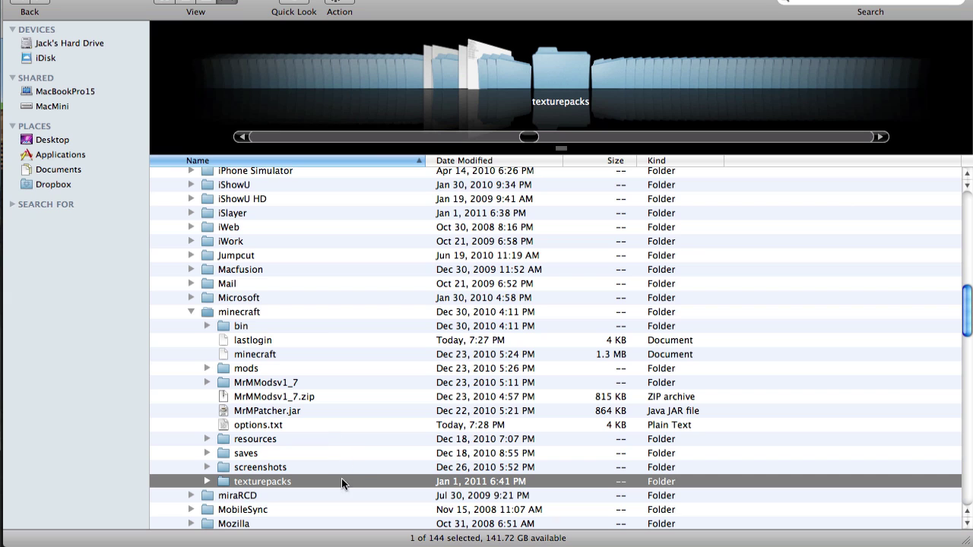
{"action": "scroll", "coordinate": [317, 477], "scroll_direction": "up", "scroll_amount": 5}
{"action": "scroll", "coordinate": [318, 476], "scroll_direction": "up", "scroll_amount": 7}
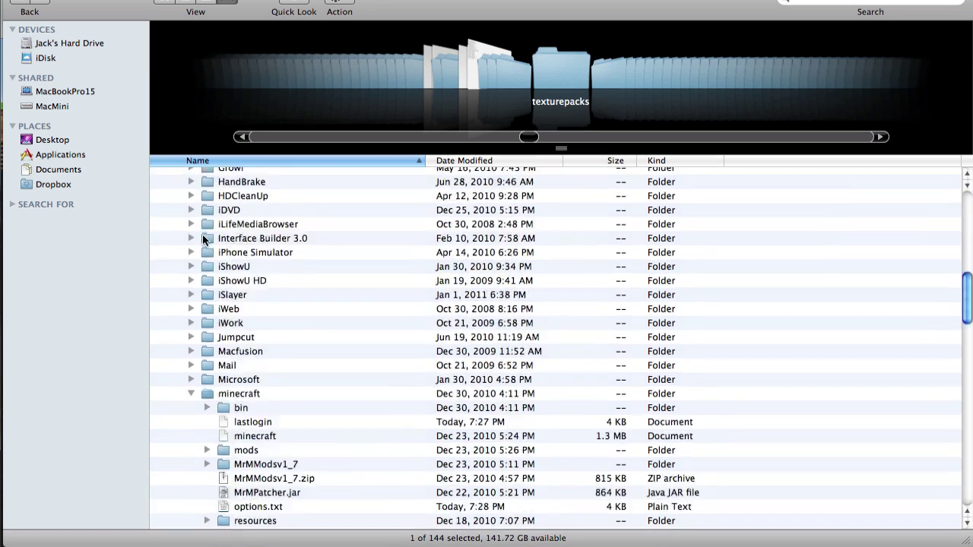
{"action": "scroll", "coordinate": [203, 239], "scroll_direction": "down", "scroll_amount": 10}
{"action": "scroll", "coordinate": [203, 239], "scroll_direction": "down", "scroll_amount": 8}
{"action": "scroll", "coordinate": [203, 239], "scroll_direction": "up", "scroll_amount": 20}
{"action": "scroll", "coordinate": [203, 239], "scroll_direction": "up", "scroll_amount": 3}
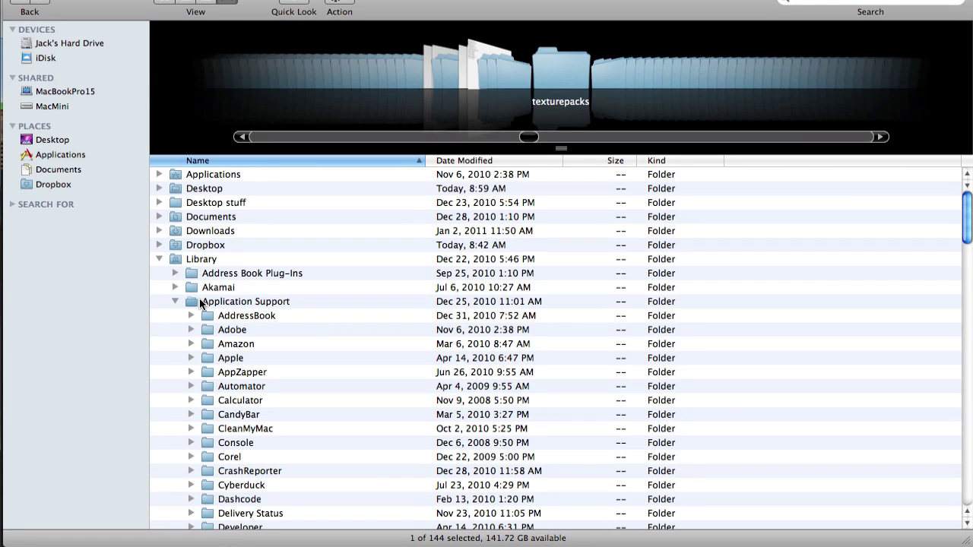
{"action": "scroll", "coordinate": [200, 302], "scroll_direction": "down", "scroll_amount": 1}
{"action": "scroll", "coordinate": [200, 302], "scroll_direction": "down", "scroll_amount": 5}
{"action": "scroll", "coordinate": [199, 302], "scroll_direction": "down", "scroll_amount": 3}
{"action": "scroll", "coordinate": [200, 301], "scroll_direction": "down", "scroll_amount": 4}
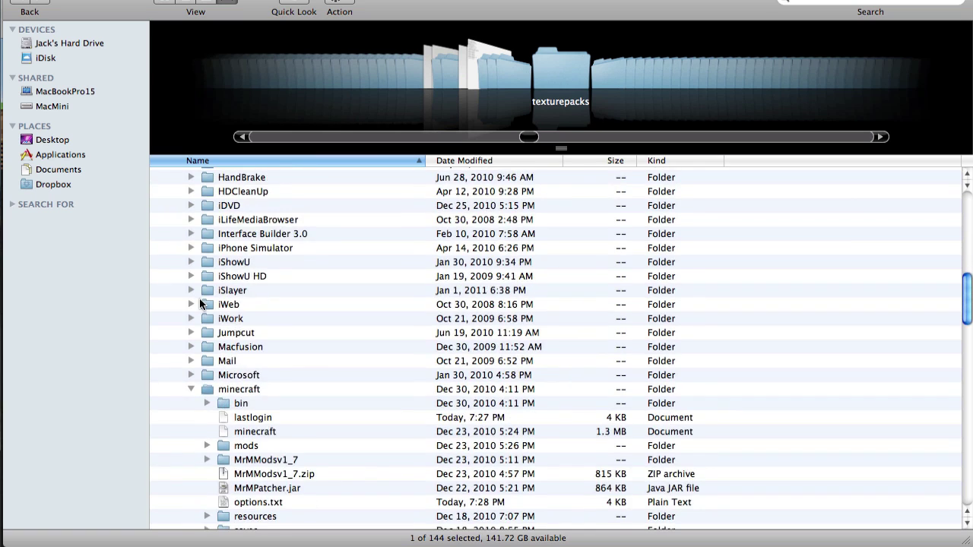
{"action": "scroll", "coordinate": [200, 302], "scroll_direction": "down", "scroll_amount": 5}
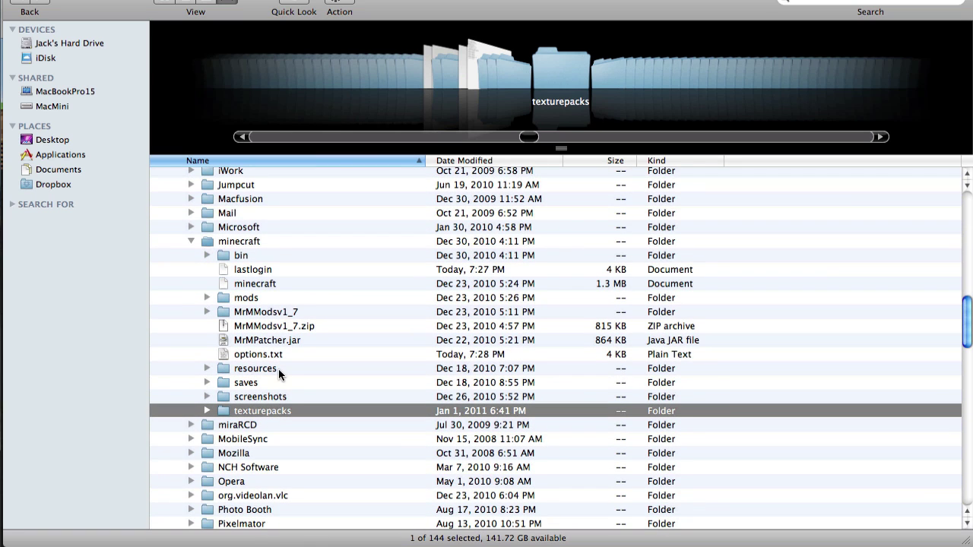
{"action": "left_click", "coordinate": [236, 257]}
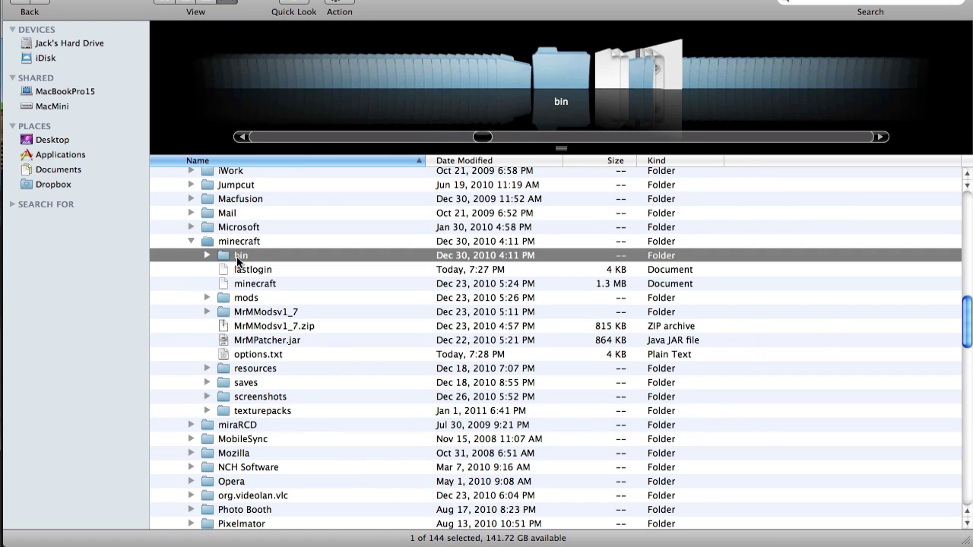